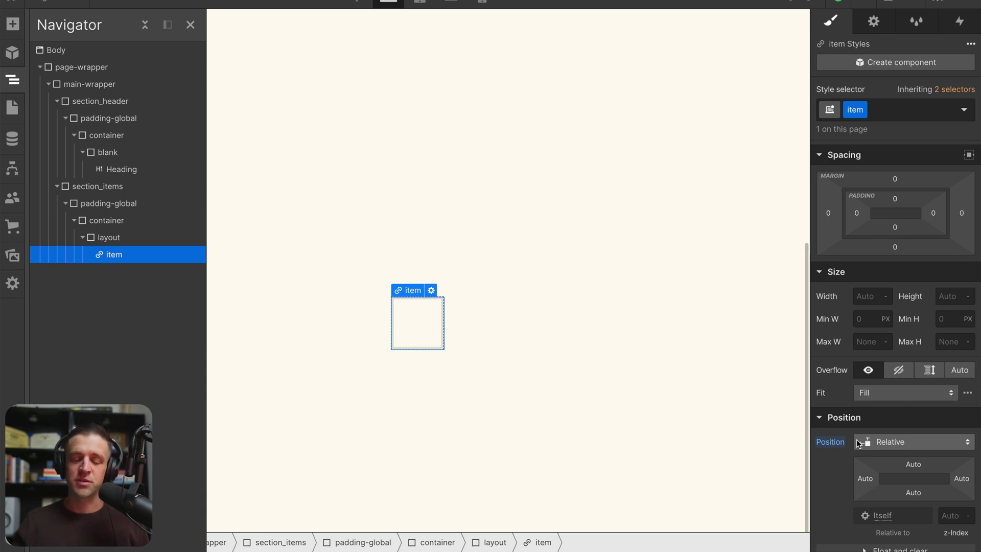
Paste the text-filled 'Ride your Bike' H2 heading into the relatively positioned item link block
key("ctrl+v")
Paste a bg-video background video after the text-filled heading, absolute at z-index 2
left_click(122, 274)
scroll(927, 269, "up", 5)
scroll(927, 268, "down", 10)
scroll(887, 271, "up", 3)
scroll(889, 270, "up", 1)
key("ctrl+v")
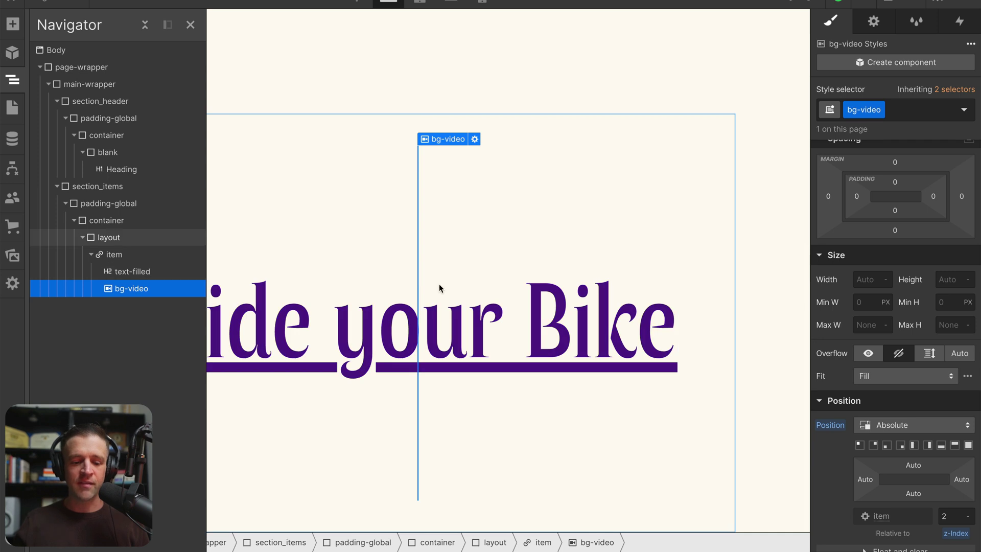
Add the text-outline heading to the item and duplicate the layout block into three copies
left_click(129, 309)
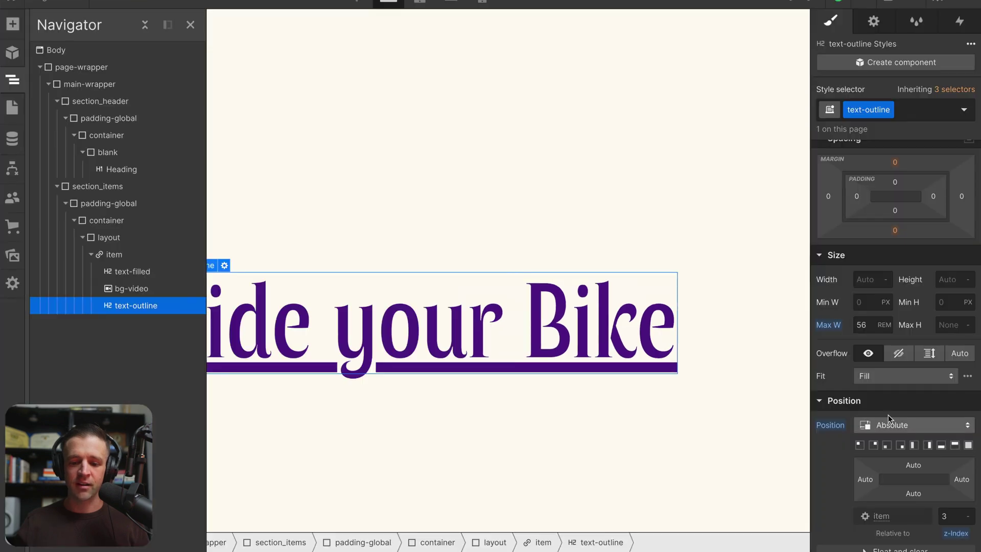
scroll(891, 413, "down", 5)
left_click(135, 271)
key("ctrl+v")
Add an HTML Embed element to the page wrapper
scroll(475, 291, "down", 10)
scroll(586, 272, "up", 15)
left_click(124, 87)
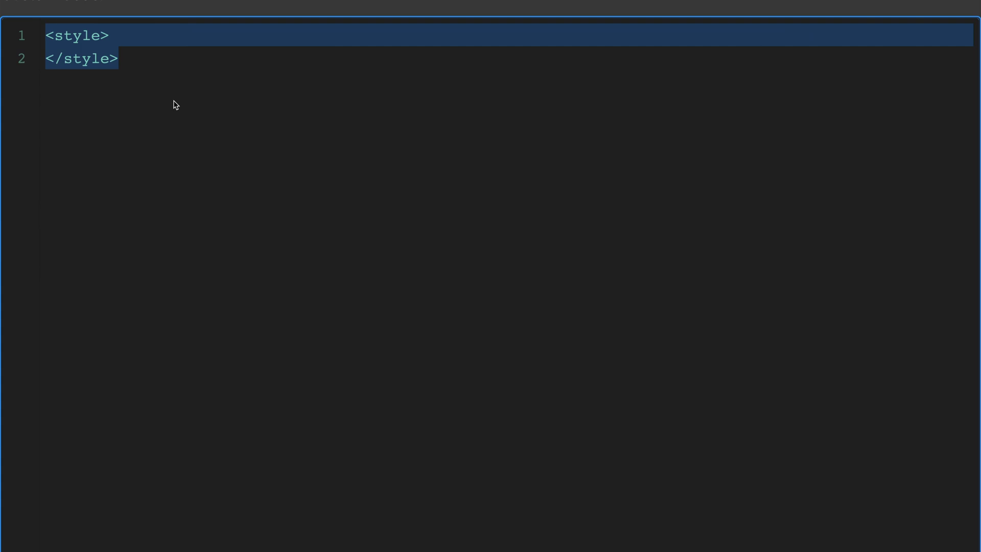
Paste the commented CSS rule between the Embed's style tags
type("/* removes default webflow link styling */ a {   color: inherit;   text-decoration: none; }")
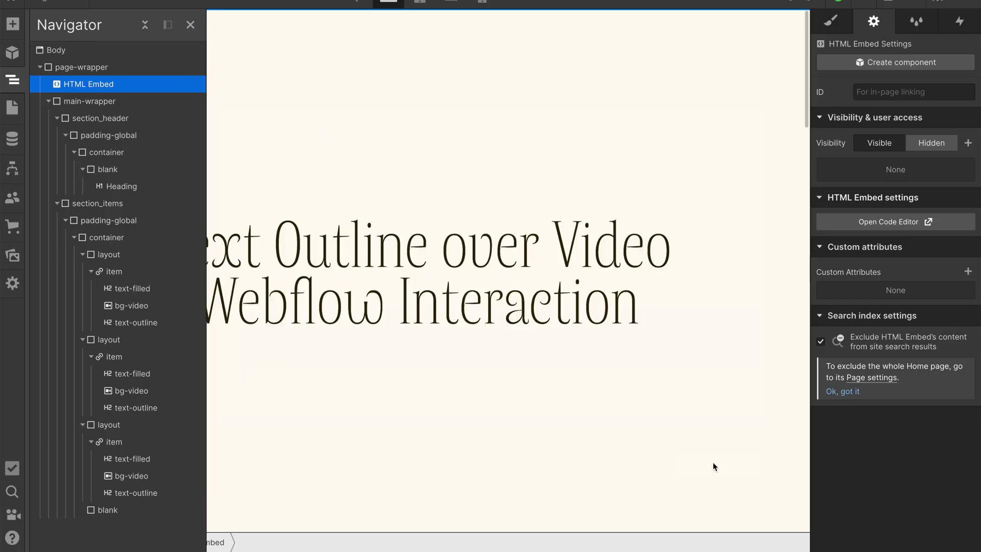
Close the Navigator and check the bg-video and text-outline settings on the canvas
scroll(459, 322, "down", 10)
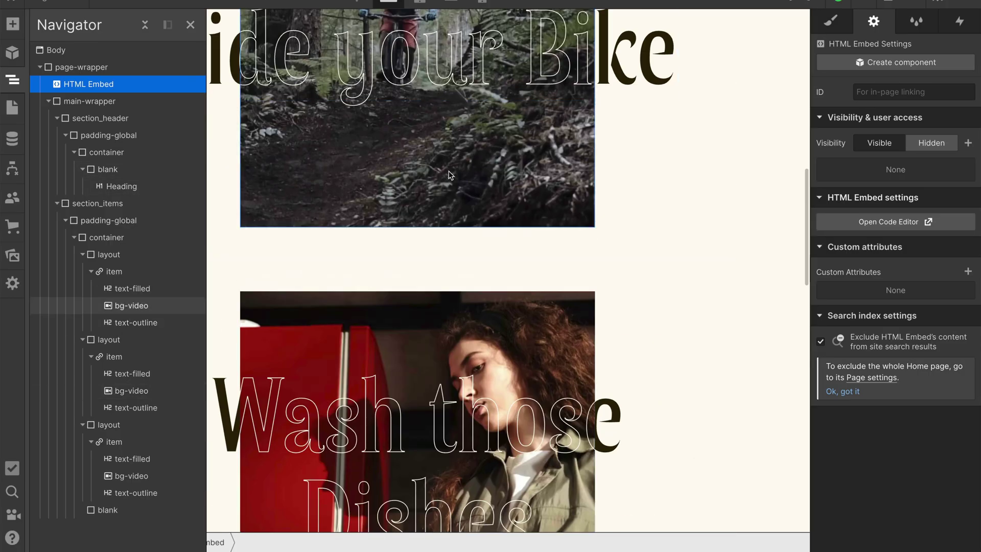
scroll(450, 176, "up", 6)
scroll(460, 197, "down", 1)
left_click(187, 25)
left_click(508, 180)
left_click(312, 272)
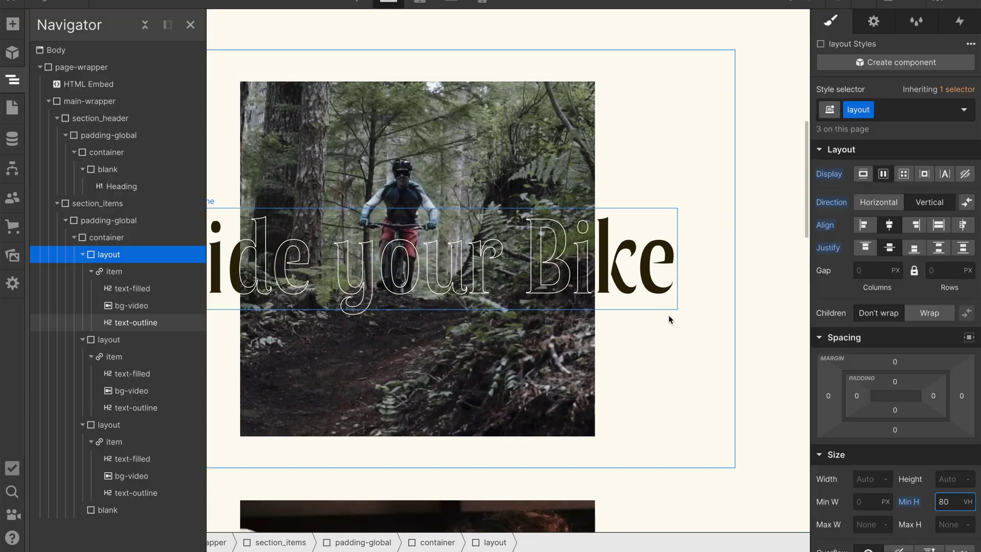
scroll(668, 316, "down", 12)
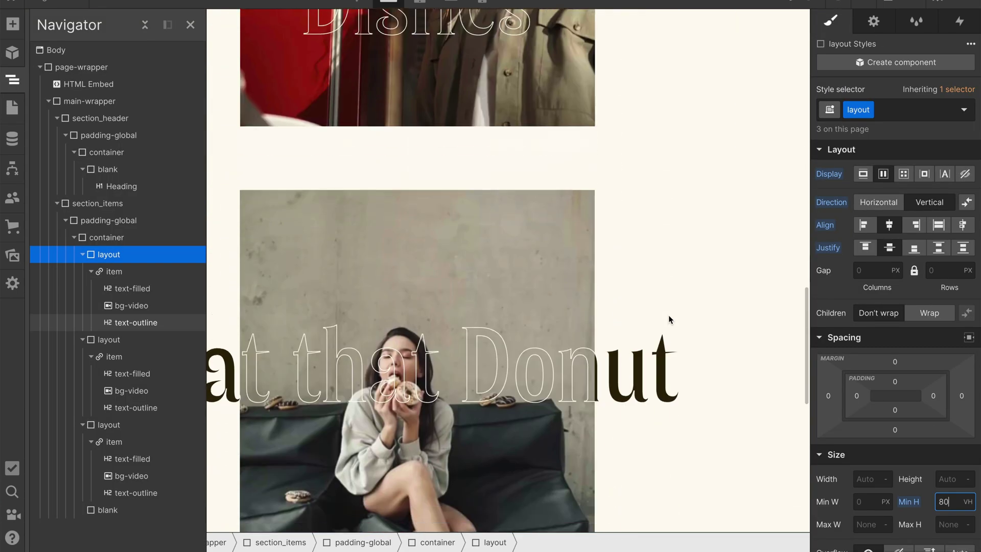
scroll(668, 315, "up", 10)
Set the layout's Min H to 100 and show the Navigator again
type("100")
left_click(600, 322)
scroll(599, 321, "up", 3)
left_click(15, 81)
Add a While scrolling in view trigger on the layout class that plays a scroll animation
left_click(954, 25)
left_click(970, 67)
left_click(911, 159)
left_click(929, 279)
left_click(902, 146)
left_click(876, 177)
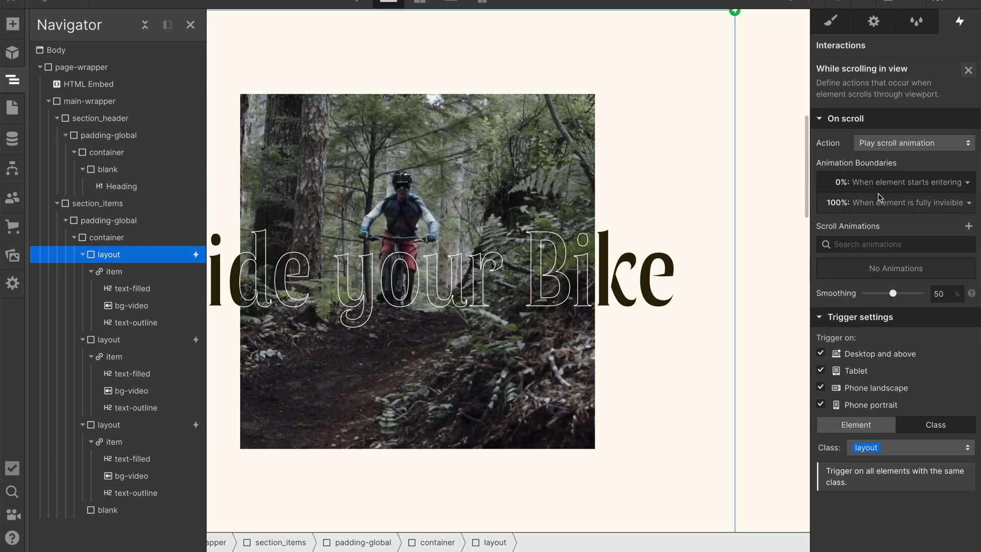
Give the scroll animation's start boundary an offset of 50
left_click(924, 185)
left_click(833, 353)
left_click(940, 368)
type("50")
left_click(926, 495)
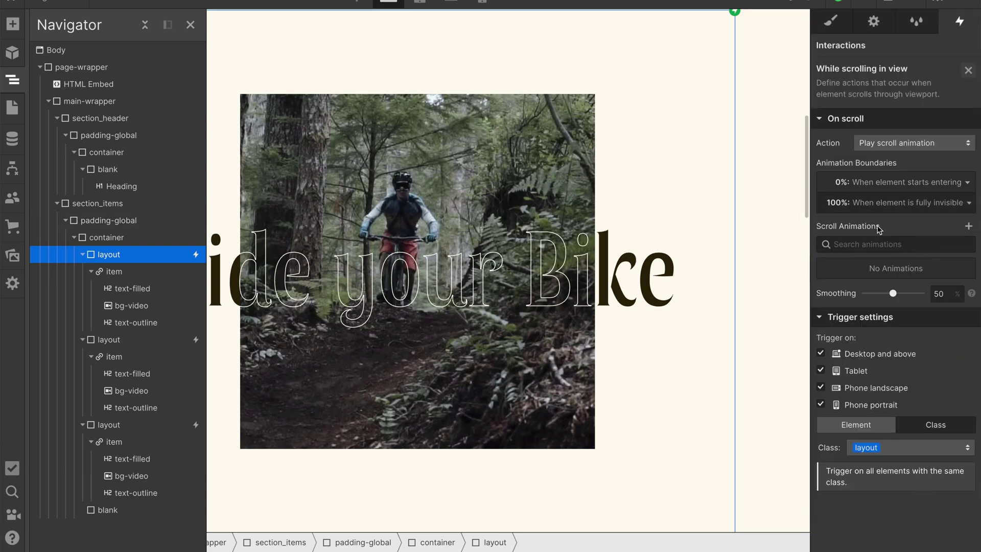
Create a new scroll animation scaling the filled heading from 1.5 at 0% to 1 at 100%
left_click(969, 226)
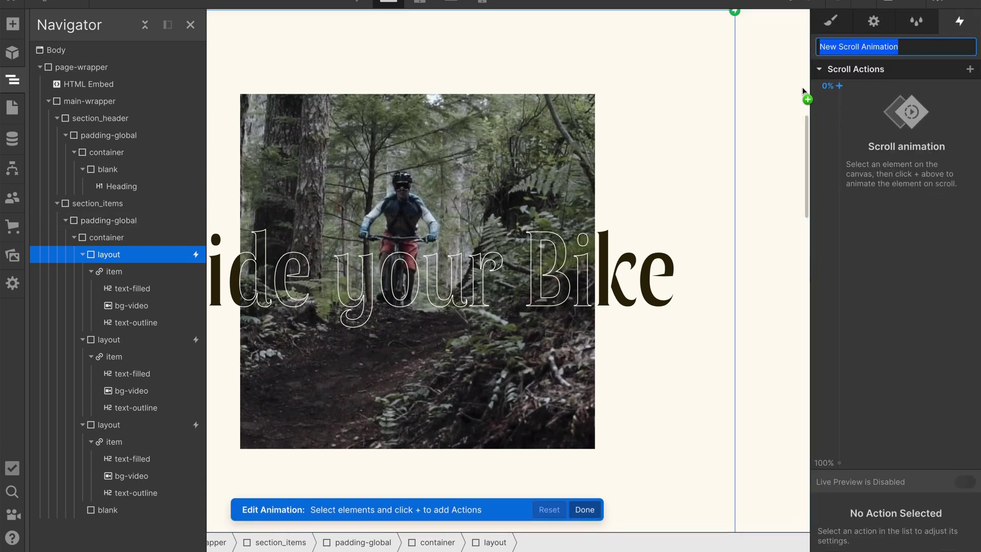
left_click(147, 294)
left_click(838, 89)
left_click(848, 144)
left_click(934, 498)
type(".5")
key("Tab")
left_click(896, 241)
Scale the outlined heading from 1.5 at 0% back to 1 at 100%
left_click(136, 322)
left_click(840, 107)
left_click(841, 158)
left_click(948, 499)
type(".5")
left_click(838, 241)
left_click(831, 302)
Enable Live Preview and scroll the canvas to watch the headings scale
left_click(964, 269)
scroll(458, 244, "up", 2)
scroll(519, 332, "up", 1)
scroll(521, 324, "down", 4)
scroll(522, 323, "down", 8)
scroll(522, 323, "down", 4)
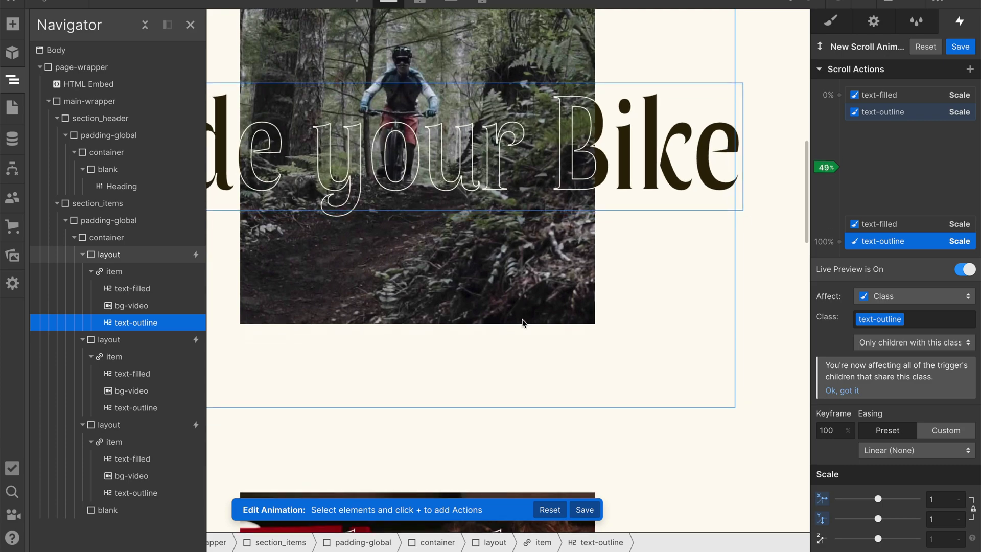
scroll(522, 323, "down", 4)
scroll(522, 323, "up", 4)
scroll(522, 323, "up", 2)
Save the heading scale animation and preview it by scrolling the page
left_click(960, 47)
left_click(113, 3)
scroll(341, 160, "up", 5)
scroll(342, 160, "down", 8)
scroll(343, 165, "down", 3)
scroll(343, 165, "up", 6)
scroll(343, 164, "down", 2)
scroll(343, 164, "up", 1)
scroll(343, 165, "up", 1)
scroll(334, 178, "down", 2)
left_click(101, 2)
Set the end boundary to 'Starts exiting' and the start boundary offset to 40
left_click(917, 205)
left_click(845, 439)
left_click(673, 176)
left_click(952, 183)
left_click(945, 370)
type("40")
left_click(889, 152)
Preview the adjusted heading scaling on scroll, then exit preview mode
left_click(101, 4)
scroll(300, 127, "up", 6)
scroll(300, 127, "down", 2)
scroll(301, 127, "down", 7)
scroll(300, 127, "down", 5)
scroll(300, 127, "down", 10)
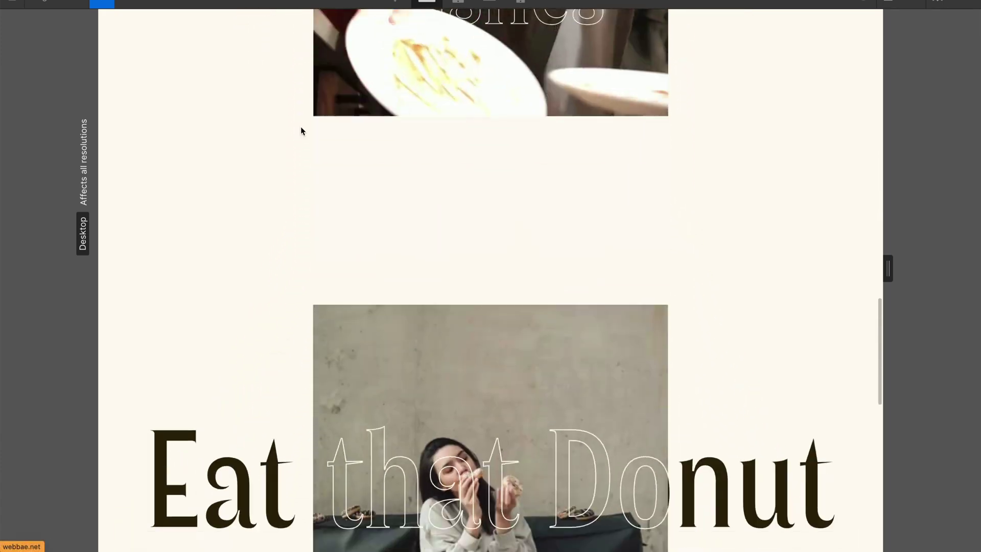
scroll(301, 126, "down", 8)
scroll(300, 127, "up", 4)
scroll(301, 130, "up", 12)
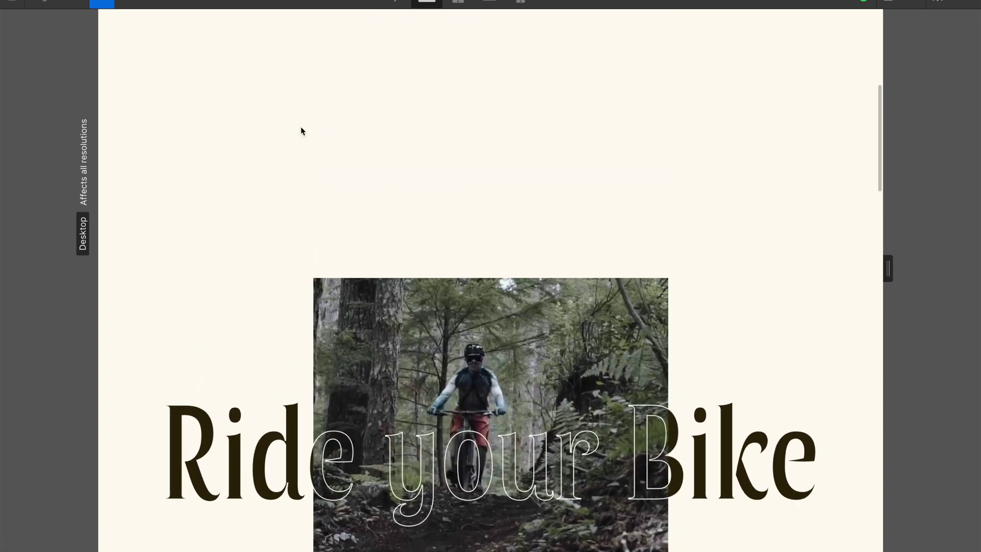
key("super+shift+p")
scroll(569, 245, "down", 1)
scroll(546, 260, "down", 3)
scroll(544, 262, "up", 2)
scroll(545, 262, "up", 1)
Add another While scrolling in view trigger on the layout class playing a scroll animation
left_click(969, 70)
left_click(971, 67)
left_click(887, 156)
left_click(933, 273)
left_click(888, 143)
left_click(875, 175)
Create a second scroll animation named videos-scroll
mouse_move(965, 266)
left_click(968, 226)
type("videos-scroll")
key("Return")
left_click(960, 47)
Rename the original animation to headings-scroll and review its boundaries
left_click(963, 266)
left_click(872, 45)
type("headings-scroll")
key("Return")
left_click(900, 187)
left_click(916, 457)
In videos-scroll, add a Move action for bg-video at the starting keyframe
left_click(942, 295)
left_click(257, 109)
left_click(843, 87)
left_click(850, 133)
Set the bg-video Move X to 120 at 0% and -120 at 100%, with live preview on
left_click(946, 498)
scroll(765, 262, "down", 1)
left_click(888, 245)
scroll(716, 361, "up", 2)
left_click(961, 269)
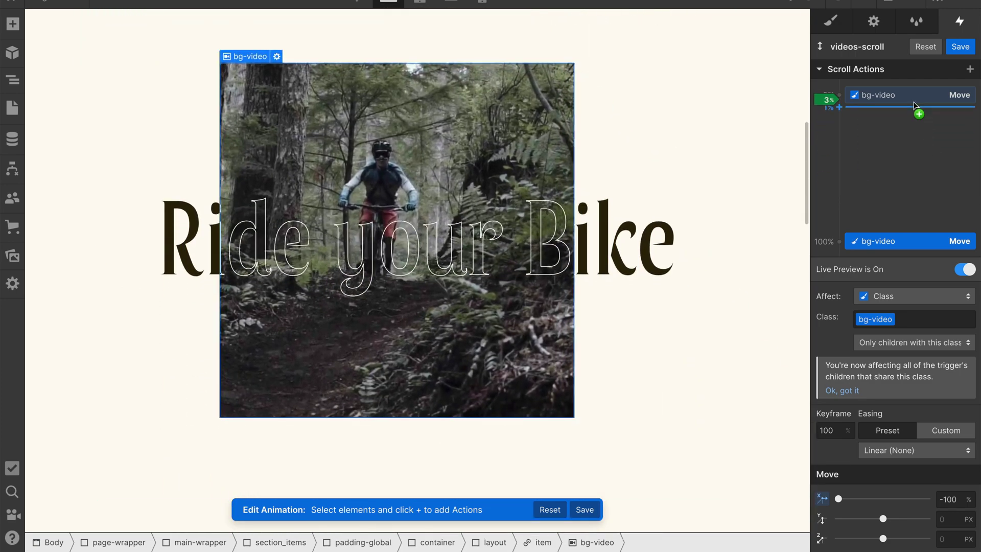
Compare the 0% and 100% Move X keyframes and re-enable live preview
left_click(914, 102)
left_click(906, 239)
scroll(693, 332, "down", 4)
scroll(694, 332, "up", 5)
left_click(886, 95)
left_click(892, 248)
left_click(963, 269)
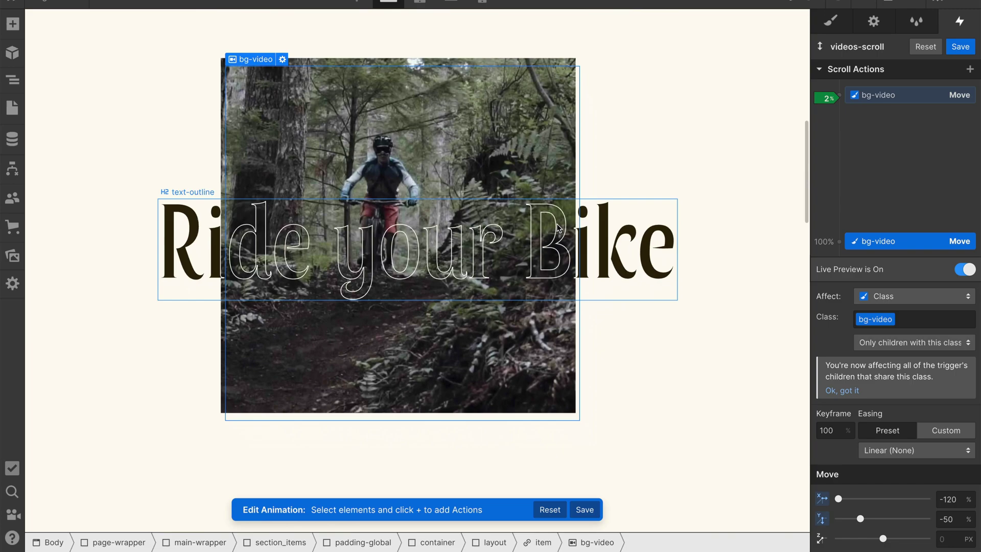
scroll(556, 226, "down", 10)
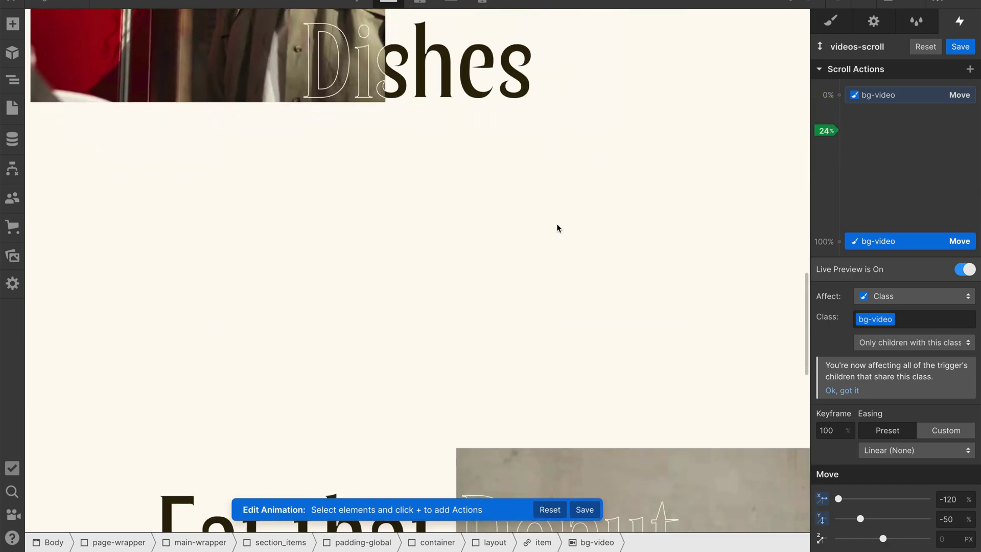
scroll(556, 227, "up", 10)
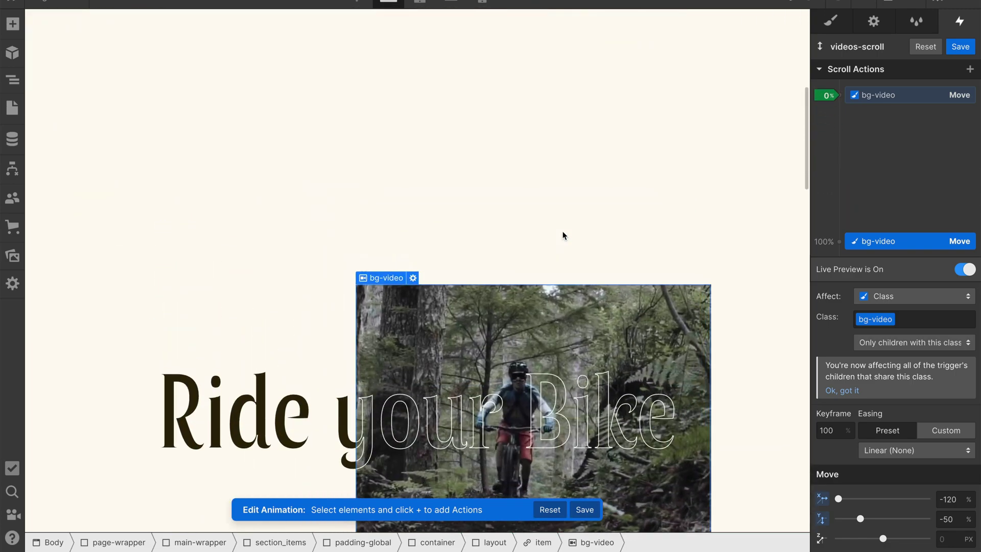
scroll(562, 234, "down", 3)
Add Rotate actions with Z 15 at 0% and -15 at 100%, then preview the motion
left_click(843, 98)
left_click(842, 172)
type("15")
left_click(838, 241)
left_click(856, 322)
left_click(947, 539)
left_click(963, 270)
scroll(677, 252, "up", 8)
scroll(678, 254, "down", 10)
scroll(677, 252, "down", 8)
scroll(678, 254, "down", 10)
scroll(677, 253, "up", 15)
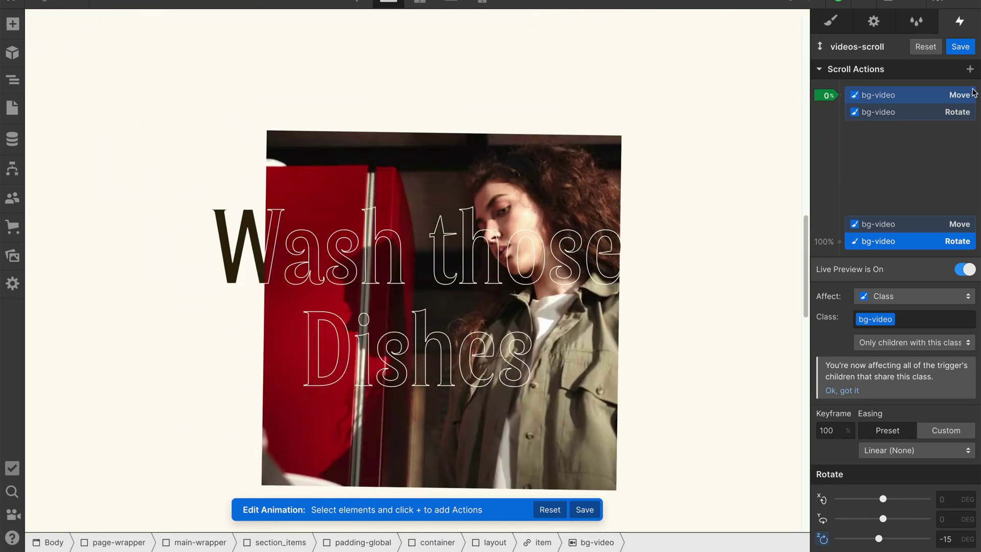
Save the videos-scroll animation and close the scroll trigger settings
left_click(960, 46)
left_click(963, 74)
left_click(863, 96)
left_click(967, 72)
Preview the page and scroll to see the tilted video pass behind the headings
scroll(590, 91, "up", 1)
left_click(100, 3)
scroll(372, 125, "up", 15)
scroll(380, 148, "down", 15)
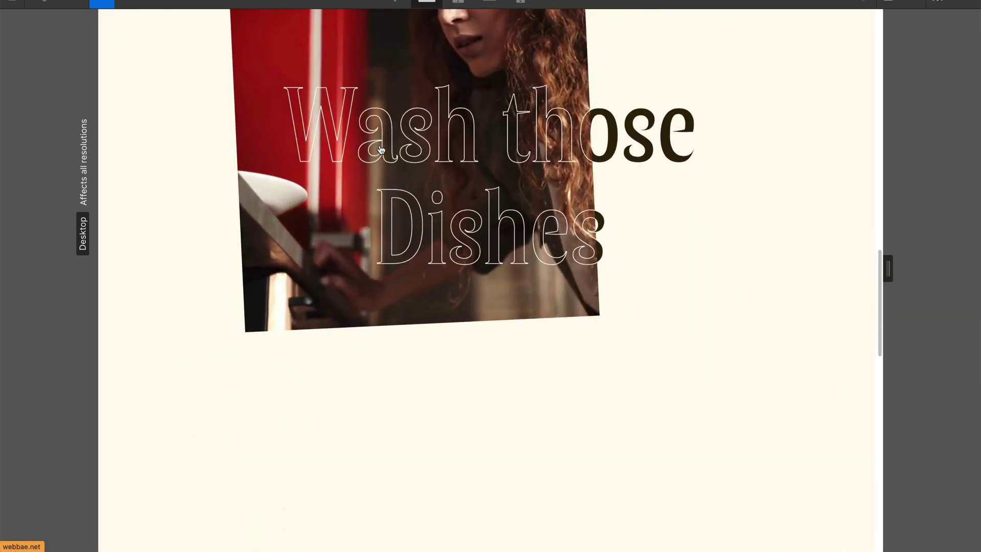